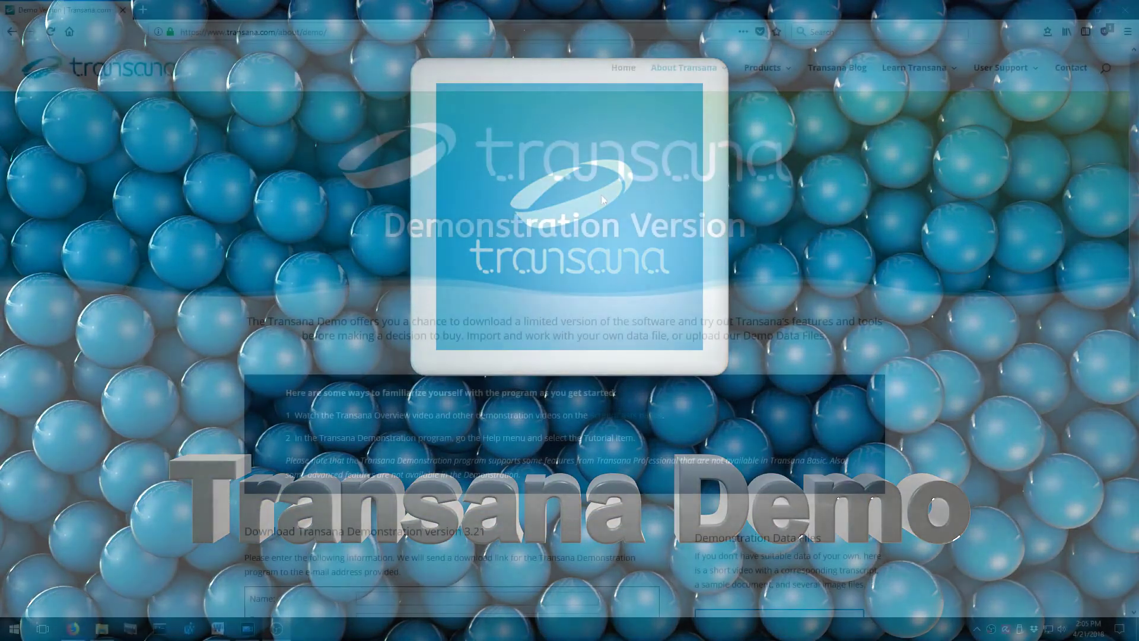
Start the Transana demonstration in English and accept the Demonstration database.
mouse_move(908, 74)
mouse_move(917, 119)
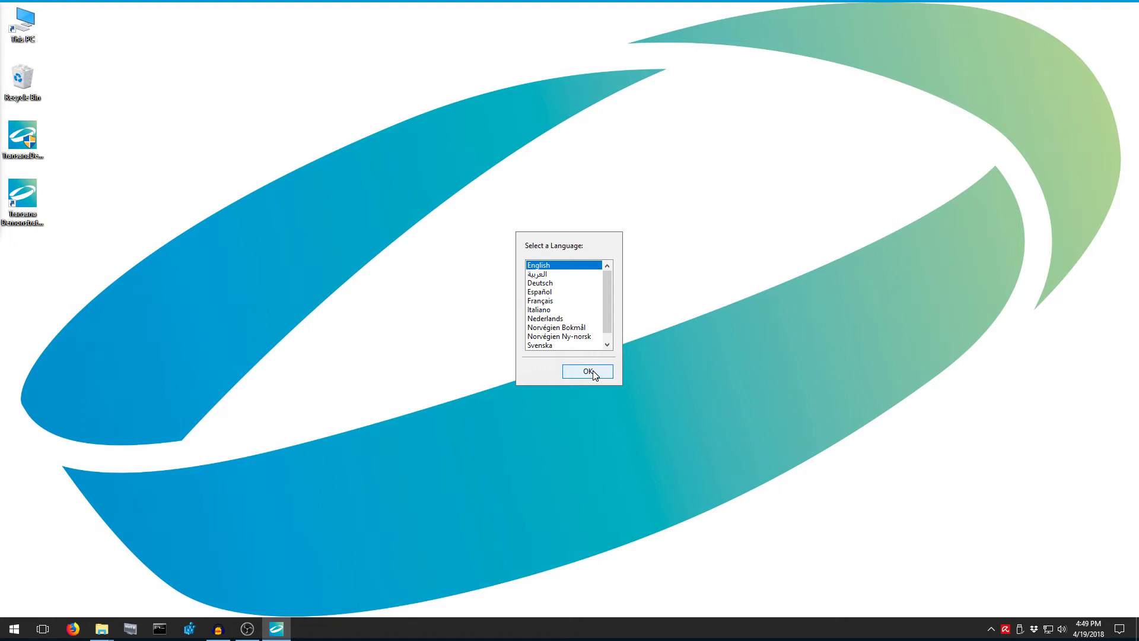
click(593, 372)
click(593, 373)
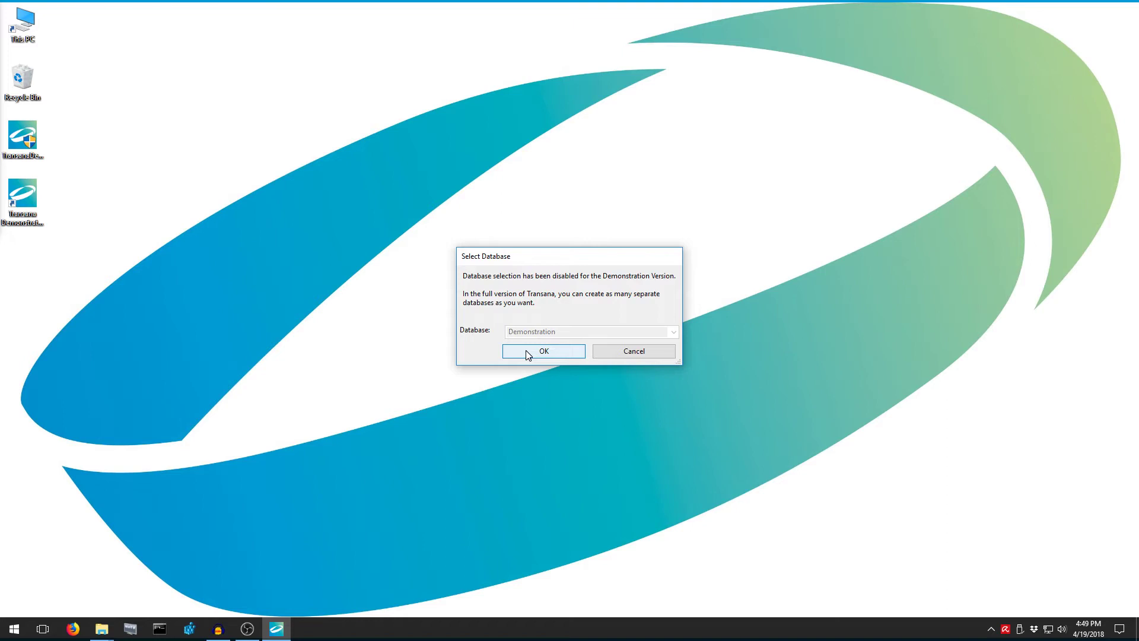
click(526, 351)
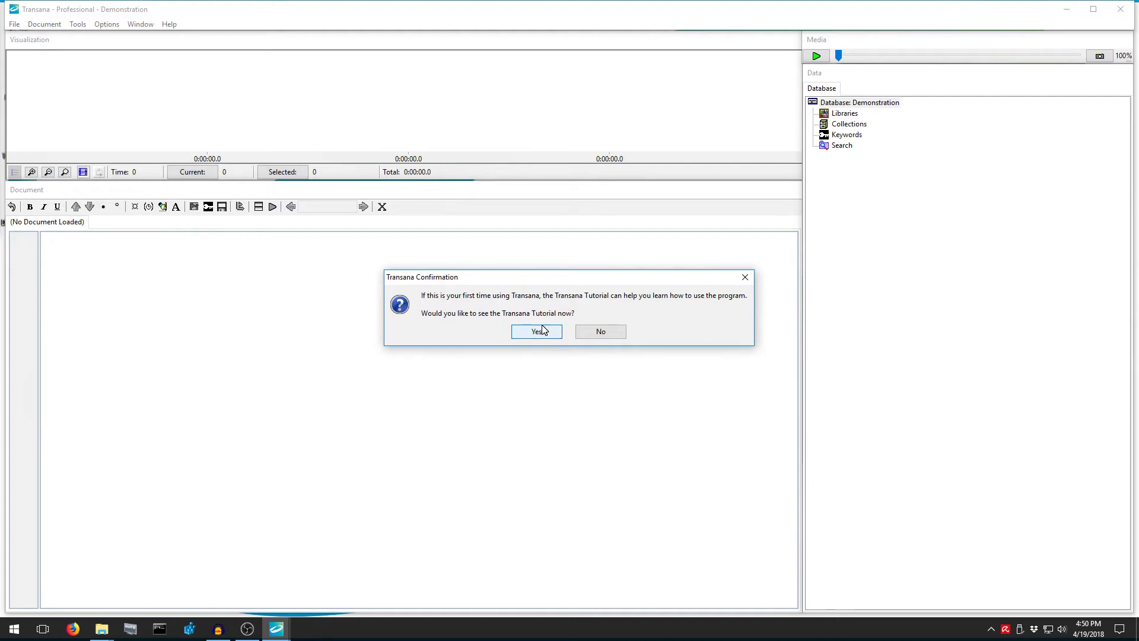
Decline the tutorial offer, check the Help menu, then go to the Options menu.
click(601, 332)
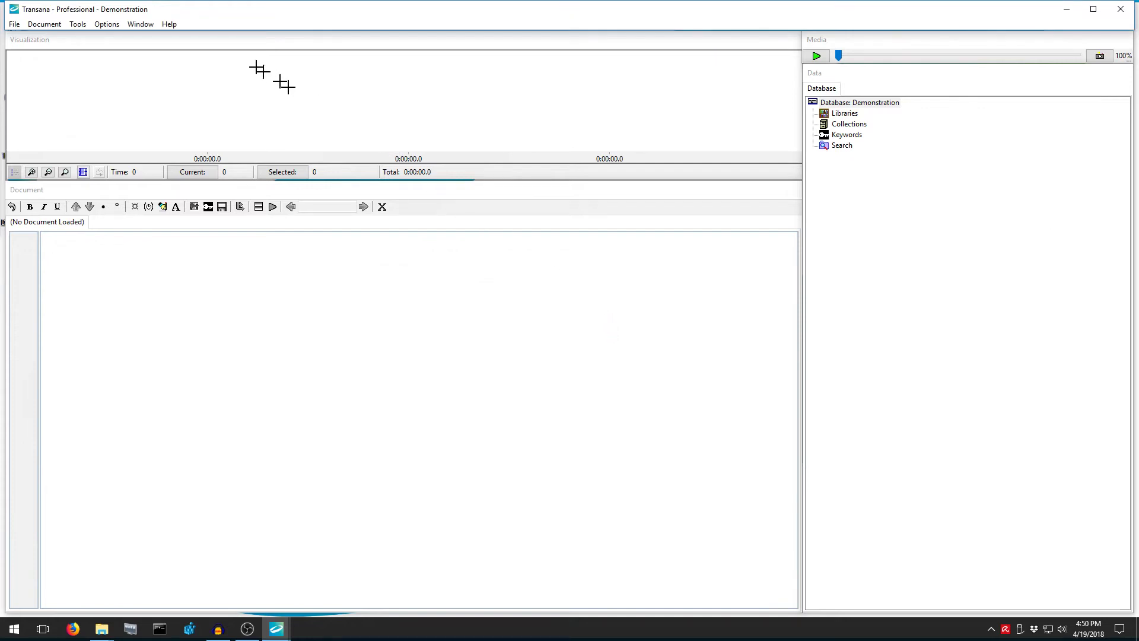
click(170, 24)
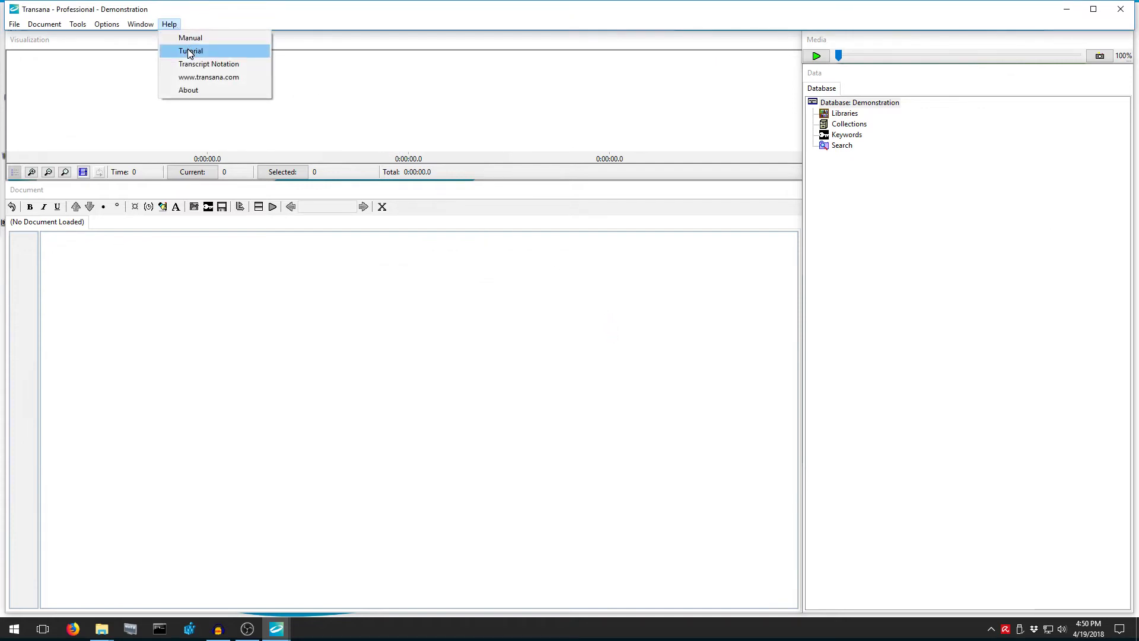
click(185, 25)
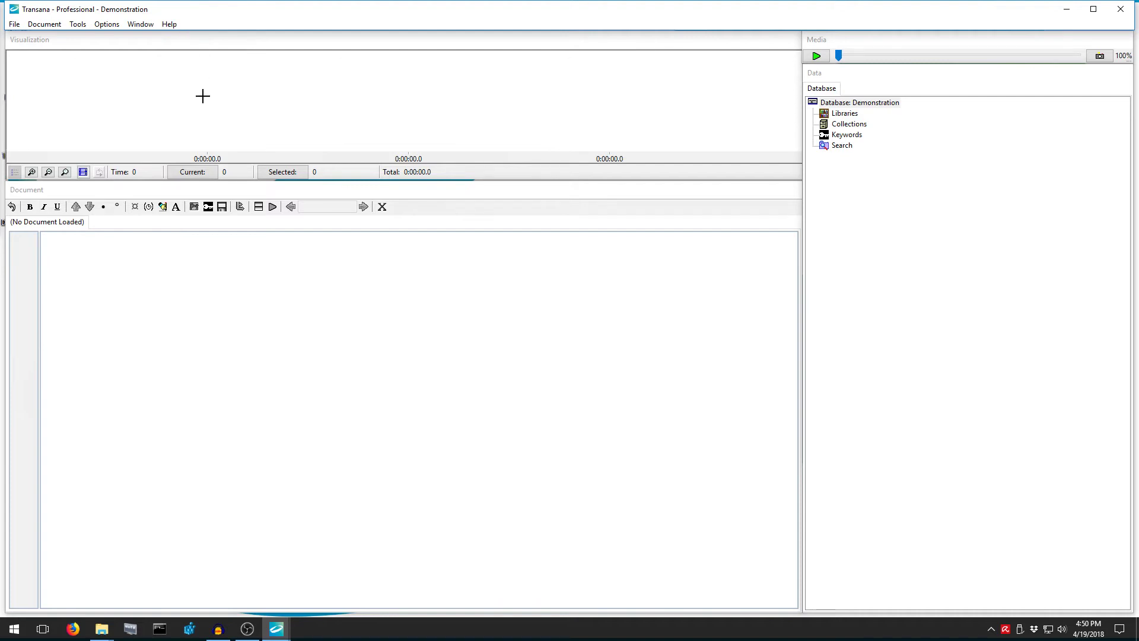
click(110, 26)
Set the Media Library Directory to the Videos > Transana folder and save the setting.
click(116, 39)
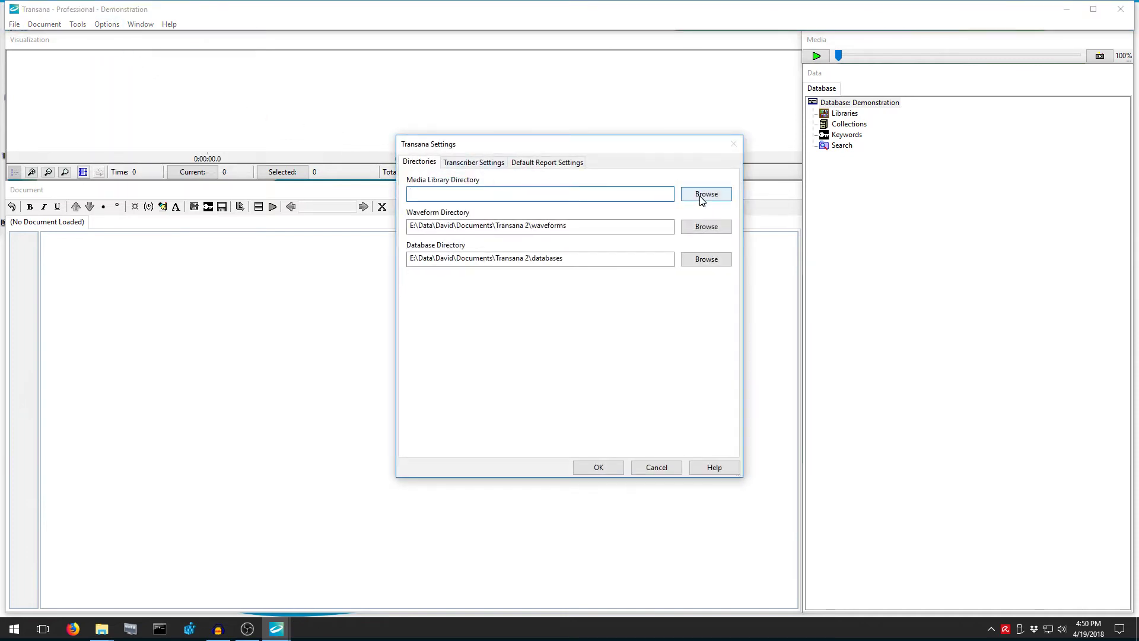
click(64, 8)
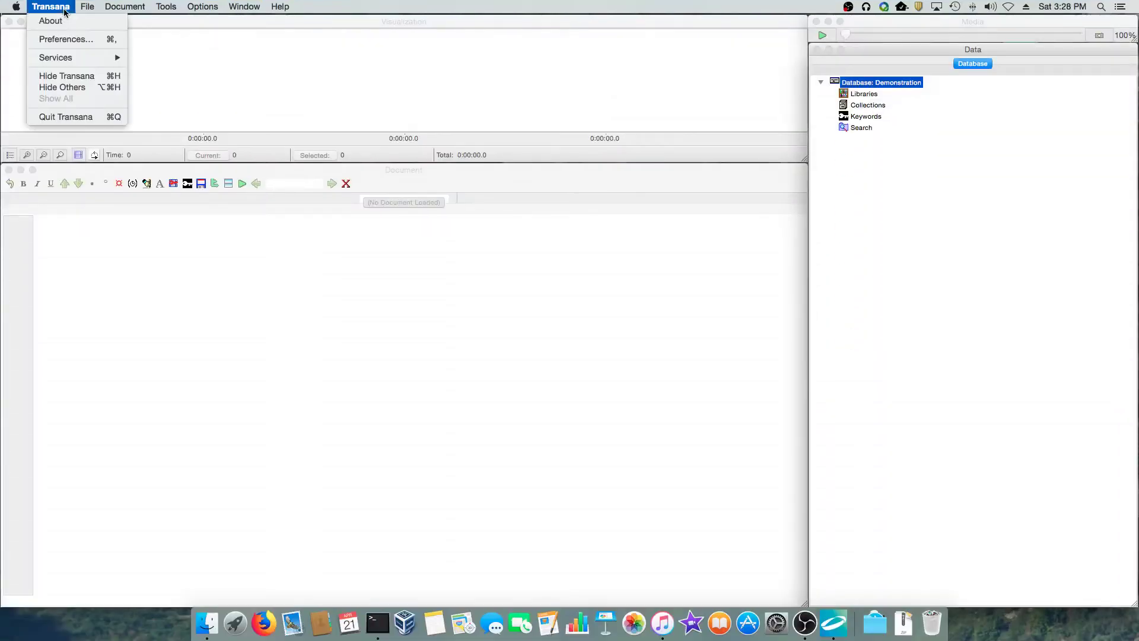
click(63, 39)
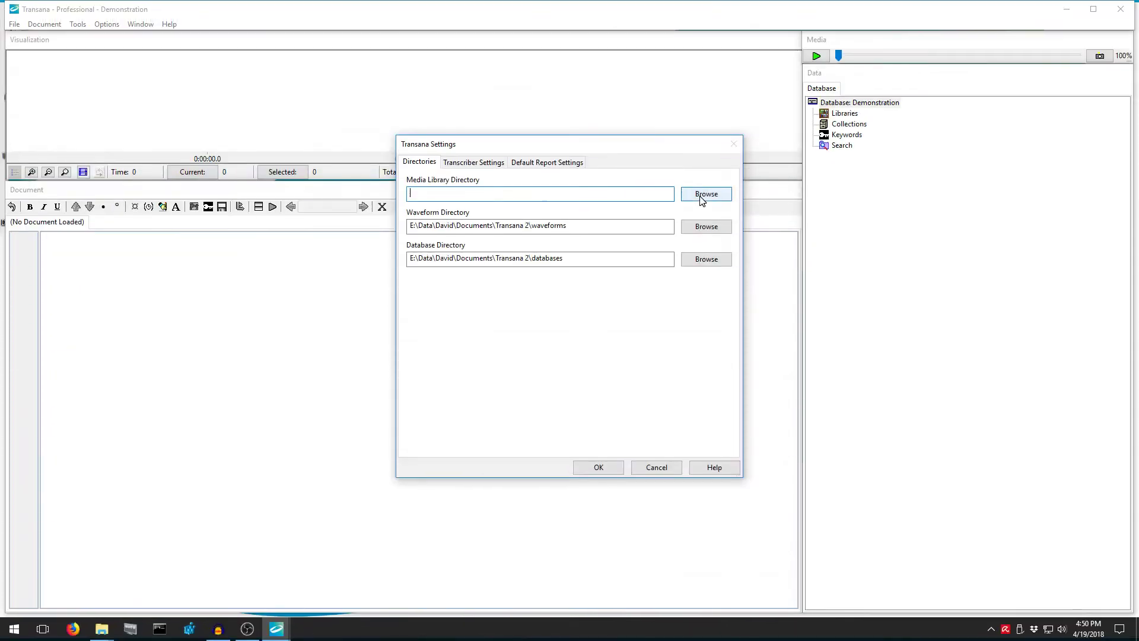
click(706, 195)
scroll(451, 314, down, 5)
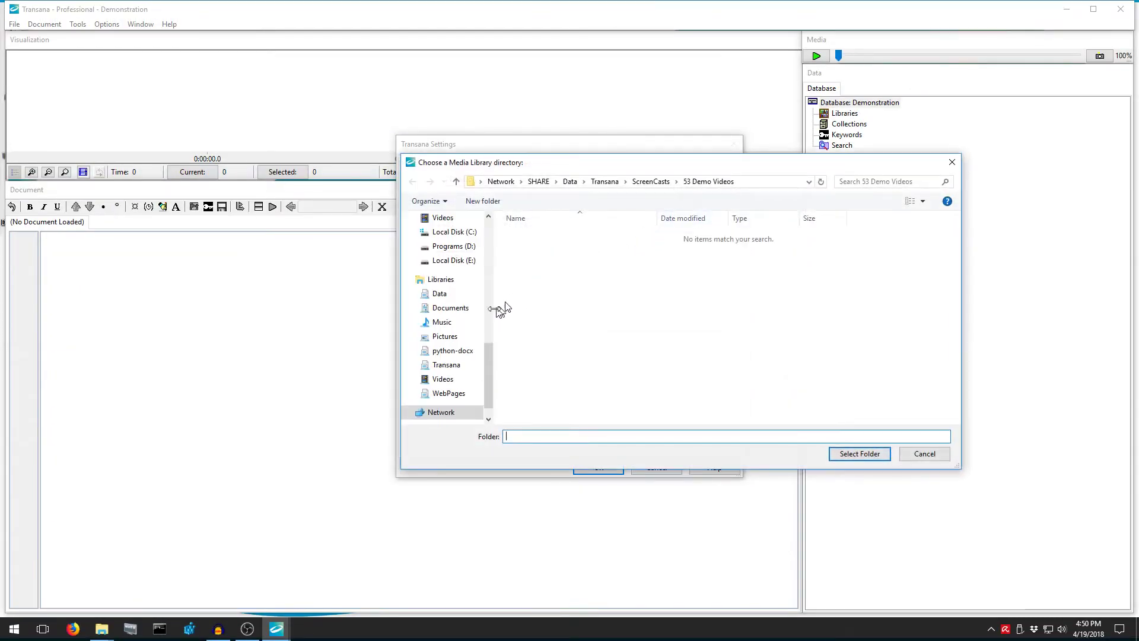
click(446, 303)
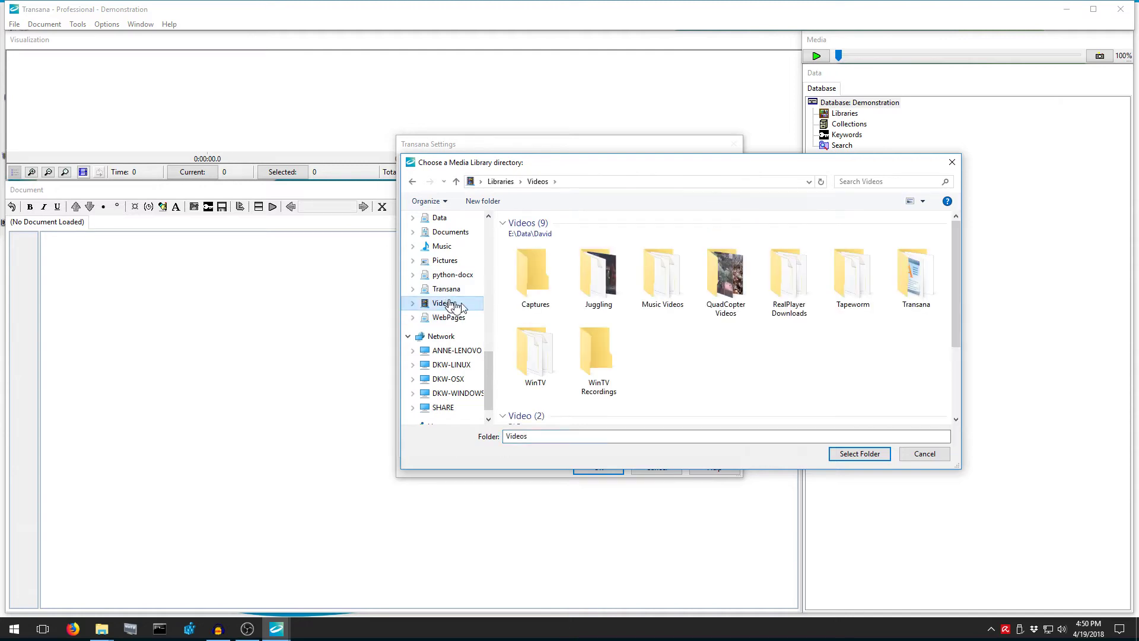
double_click(907, 293)
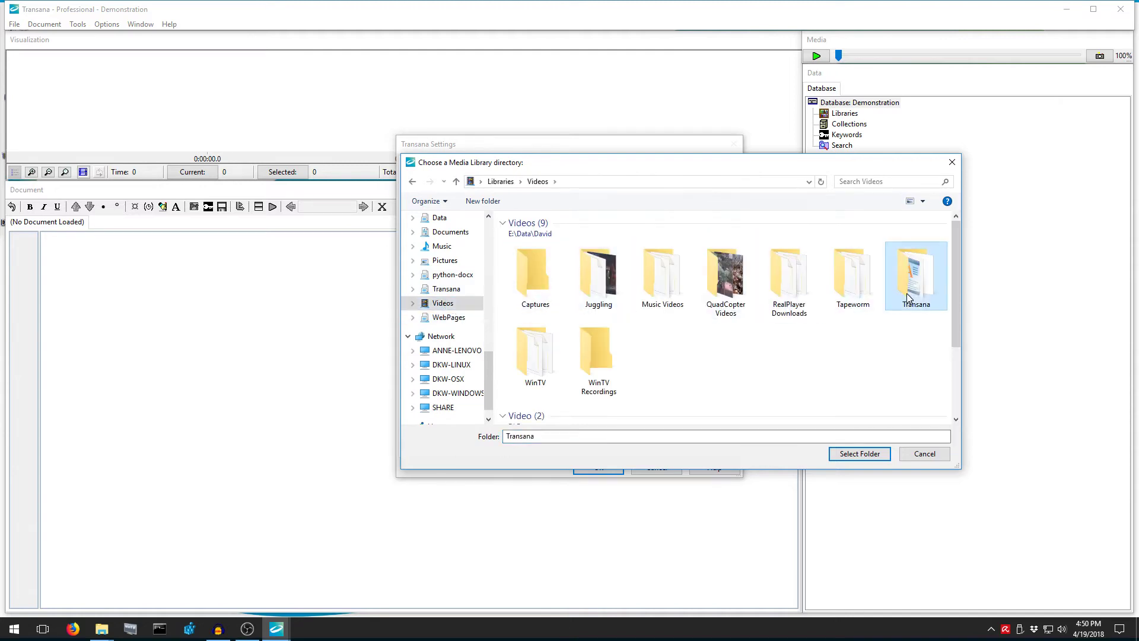
click(860, 453)
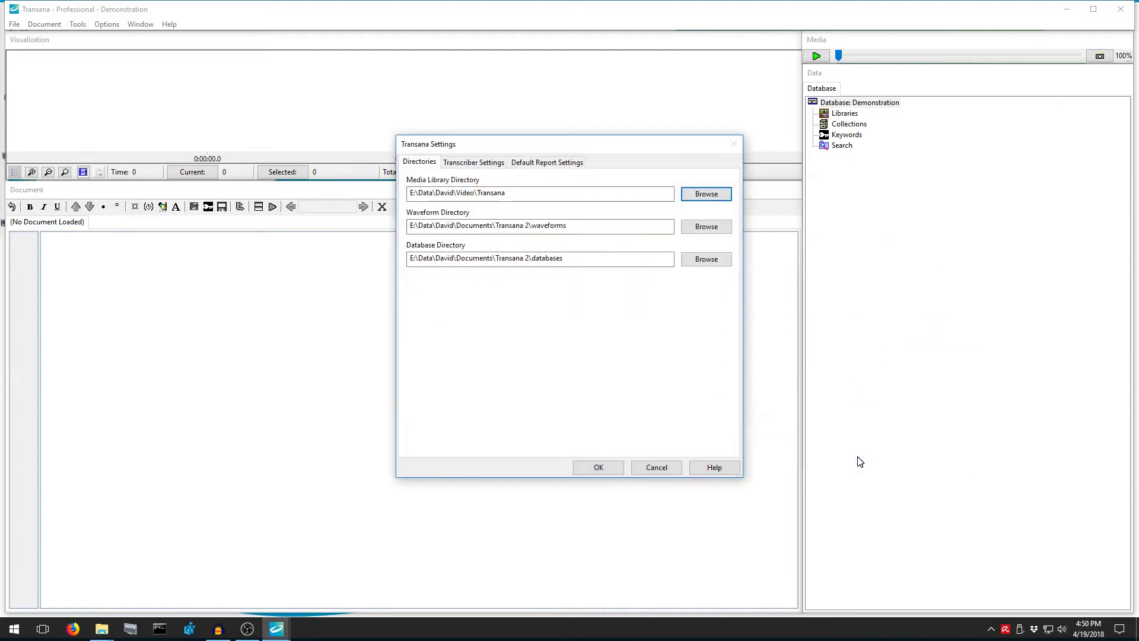
click(616, 472)
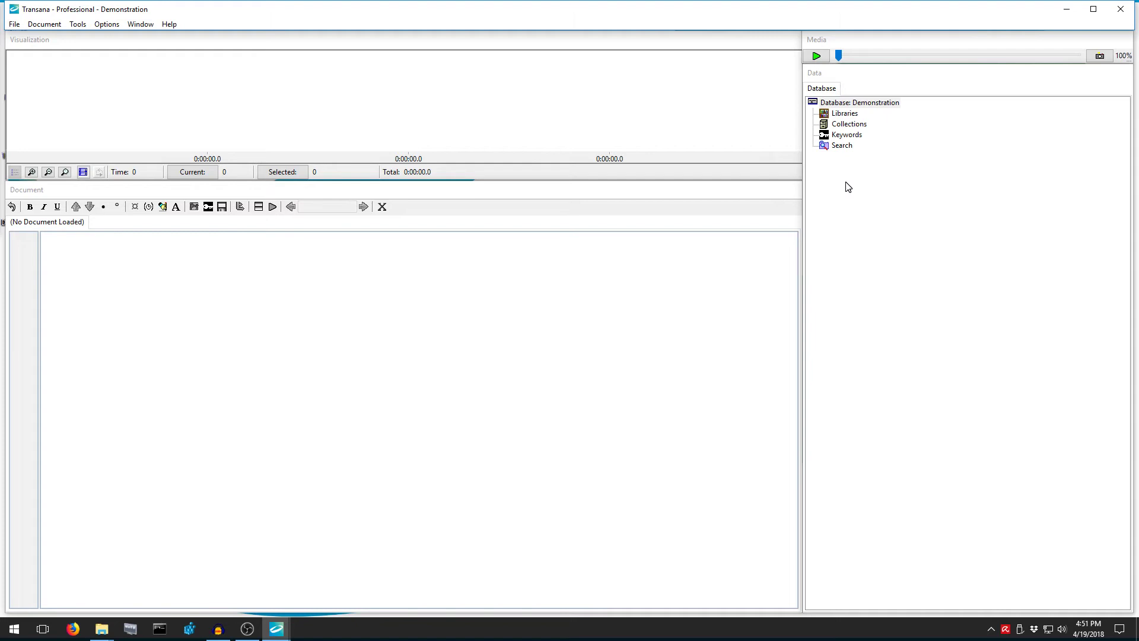
Select the Libraries branch in the Database tree.
click(844, 114)
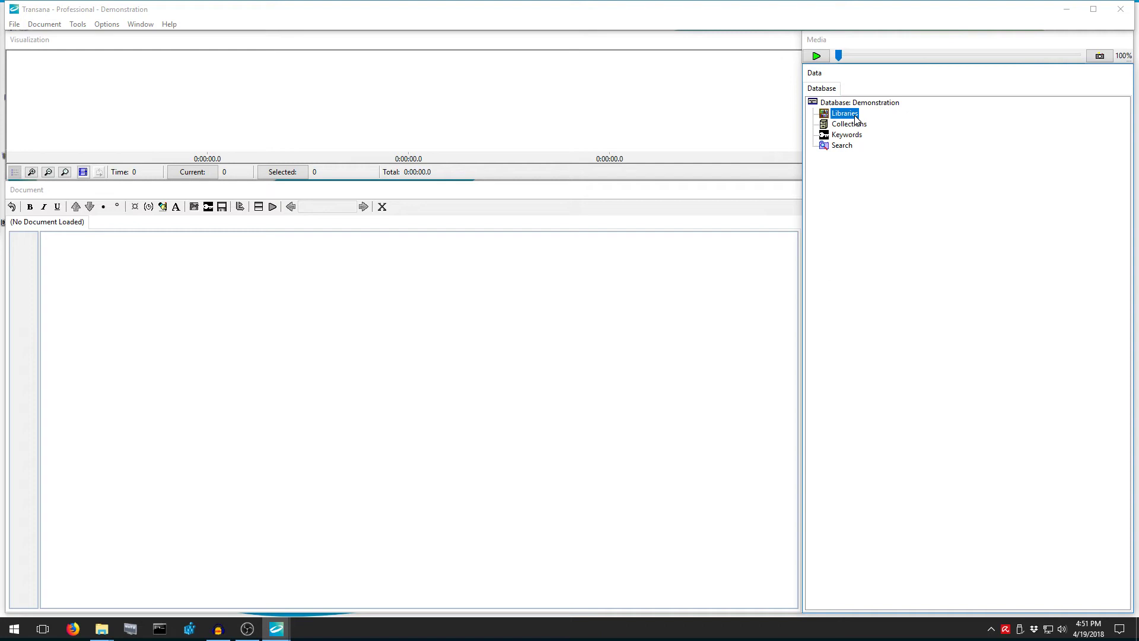
Add a library with the ID 'Practice Files' under Libraries.
right_click(857, 119)
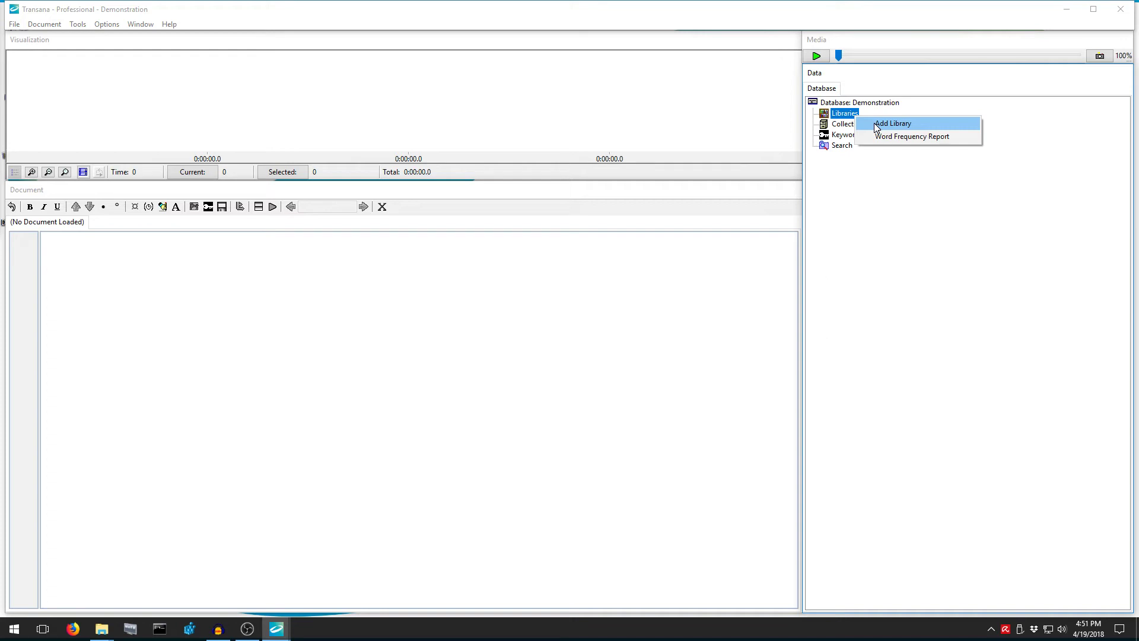
click(875, 124)
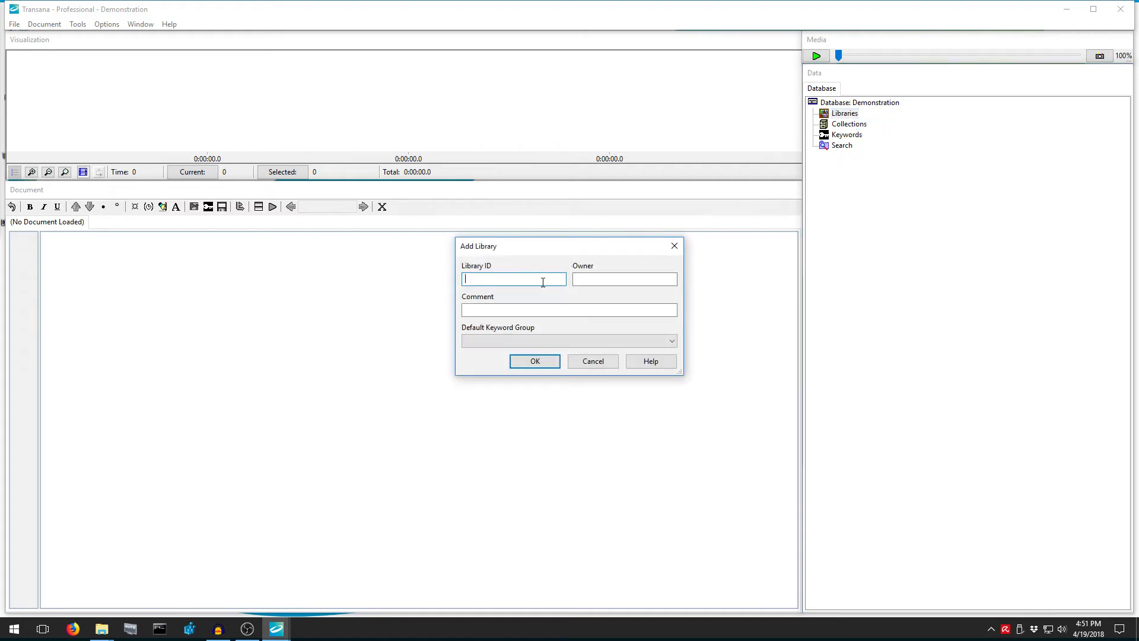
text(Practice Files)
click(548, 362)
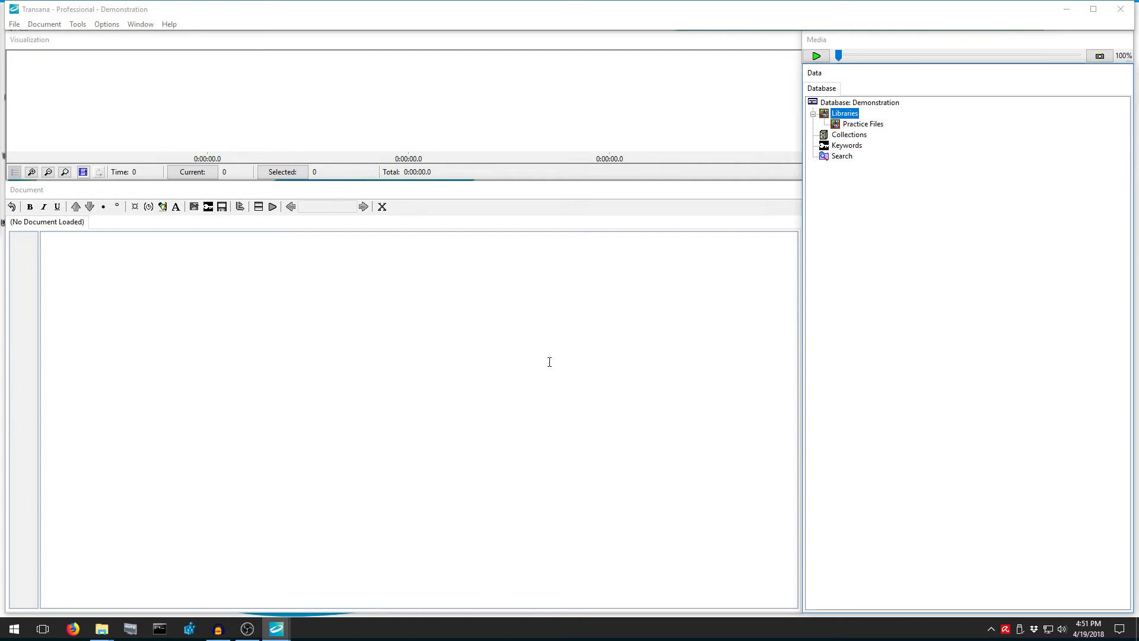
Add an episode to Practice Files using Example Data > Bill Swan.mp4 as its media.
click(847, 127)
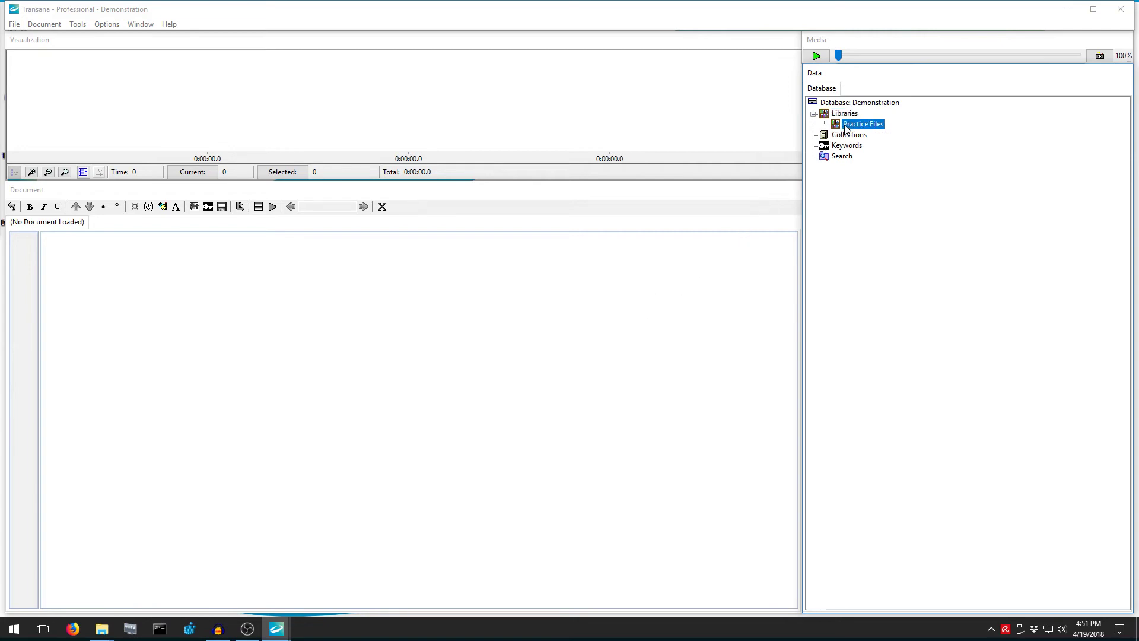
right_click(847, 127)
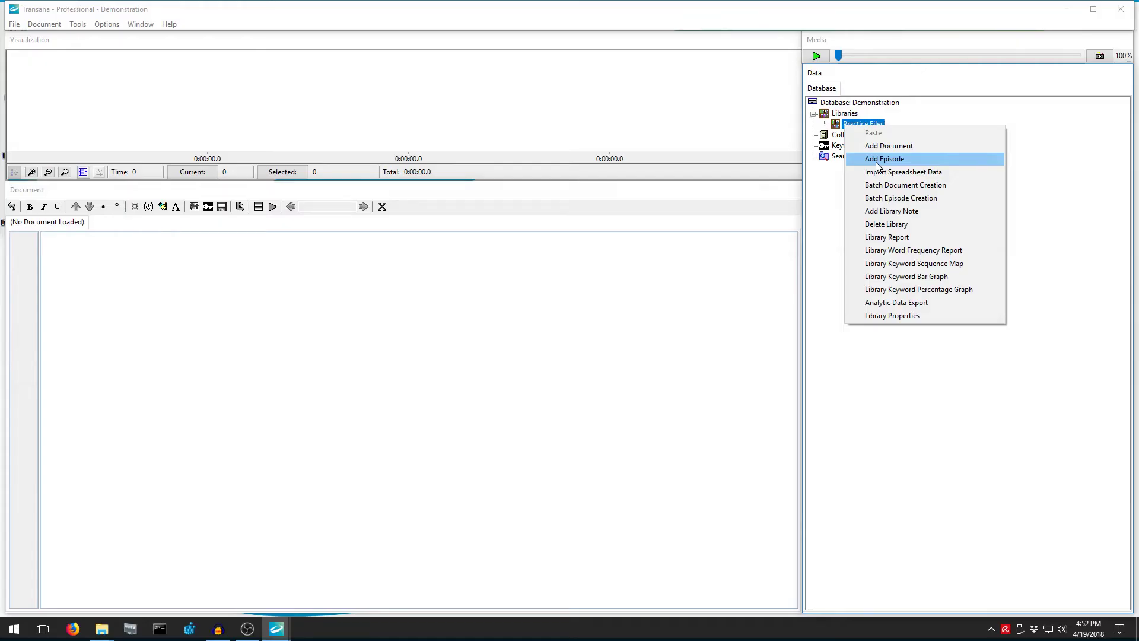
click(876, 160)
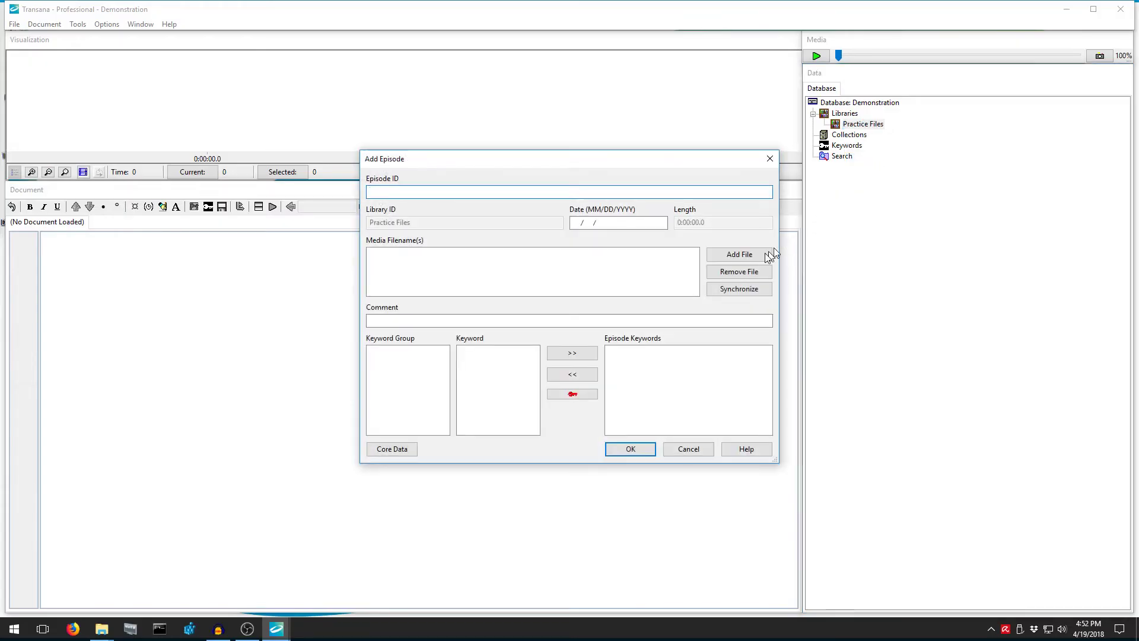
click(745, 258)
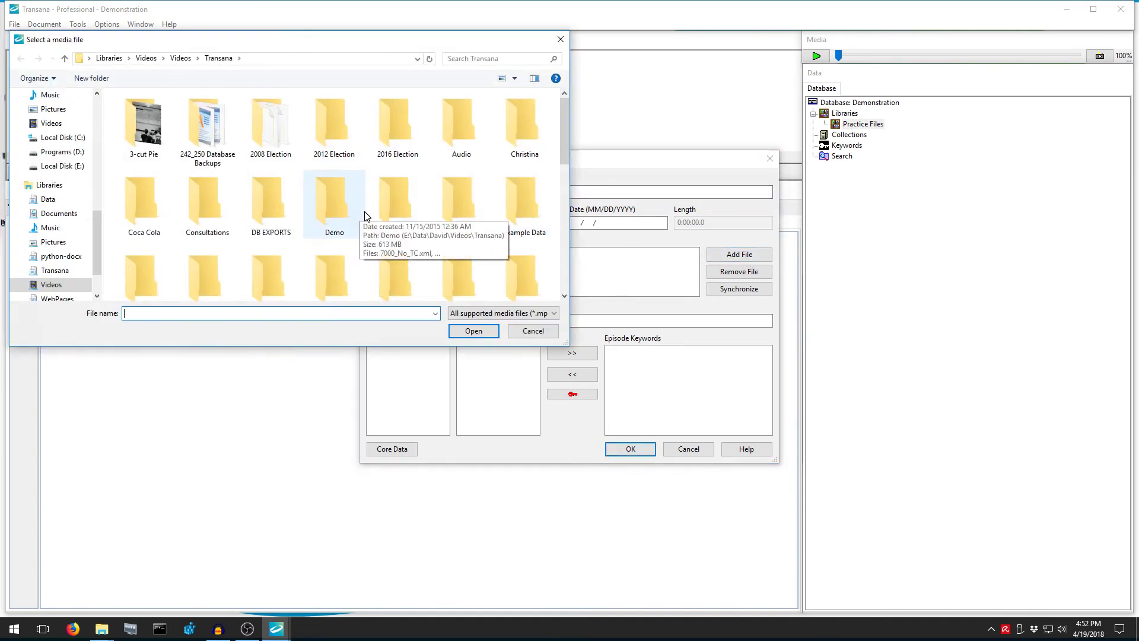
click(538, 219)
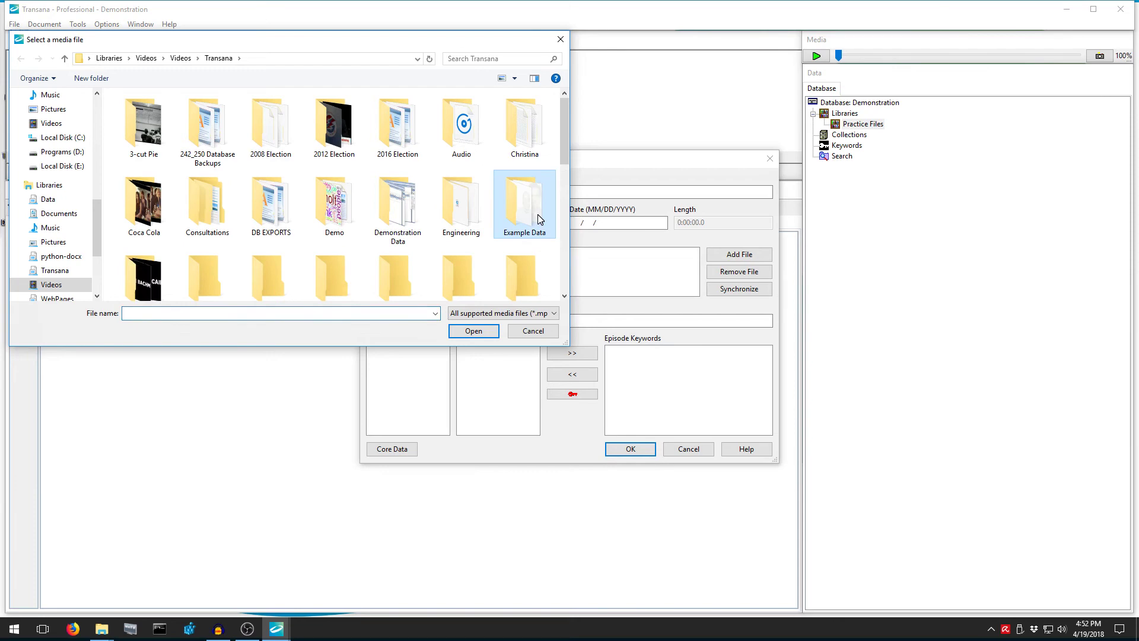
double_click(537, 217)
click(331, 125)
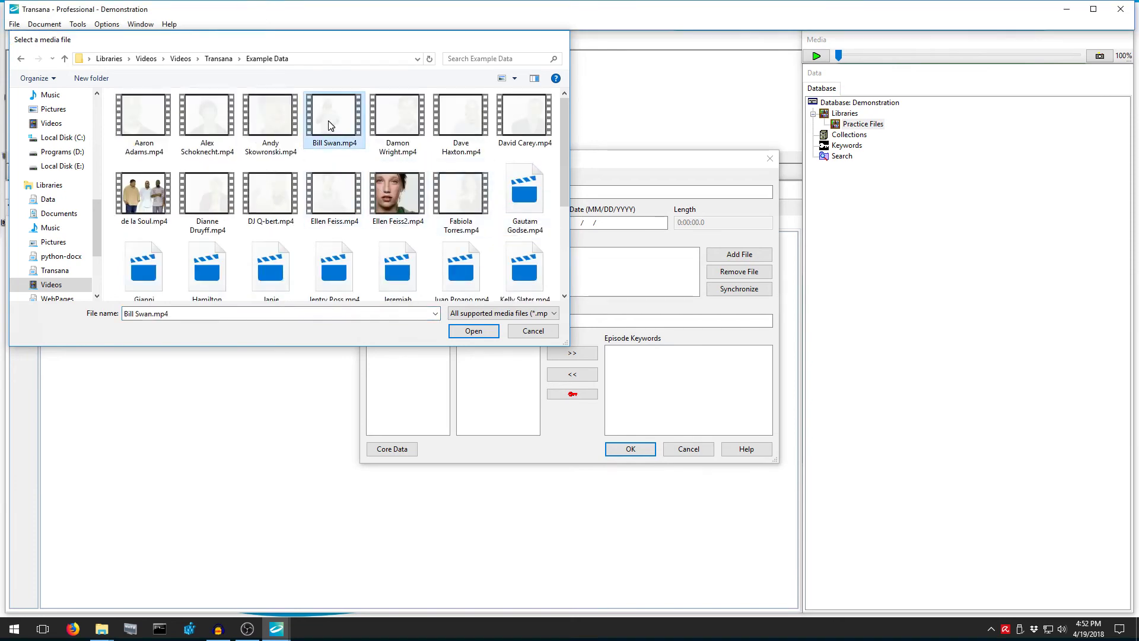
double_click(331, 125)
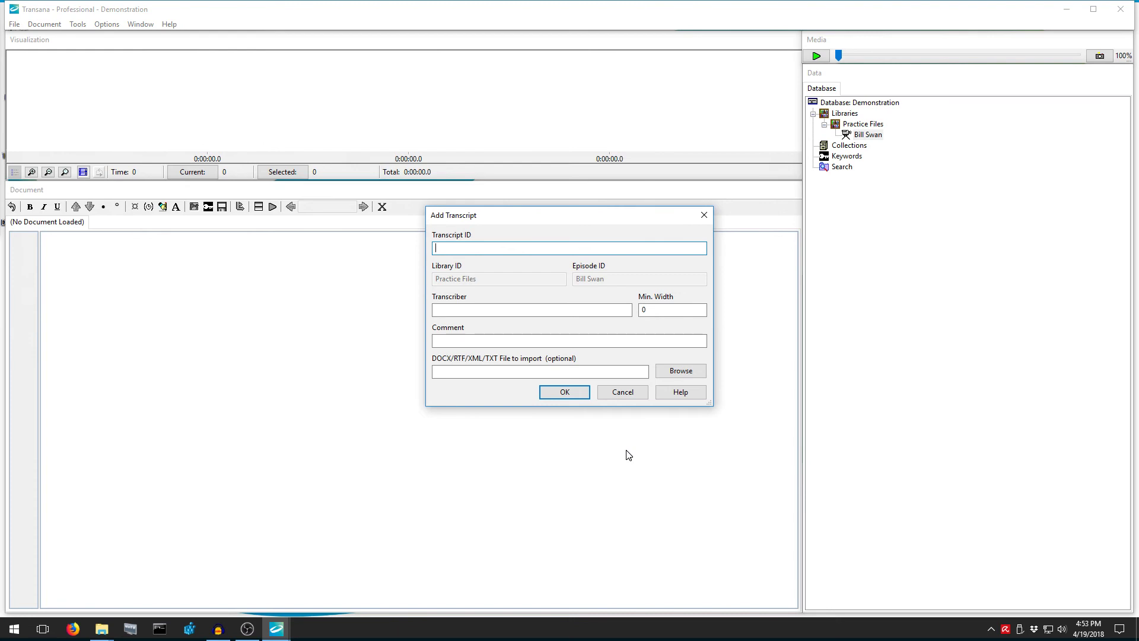
text(Bill Swan Transcript)
click(578, 392)
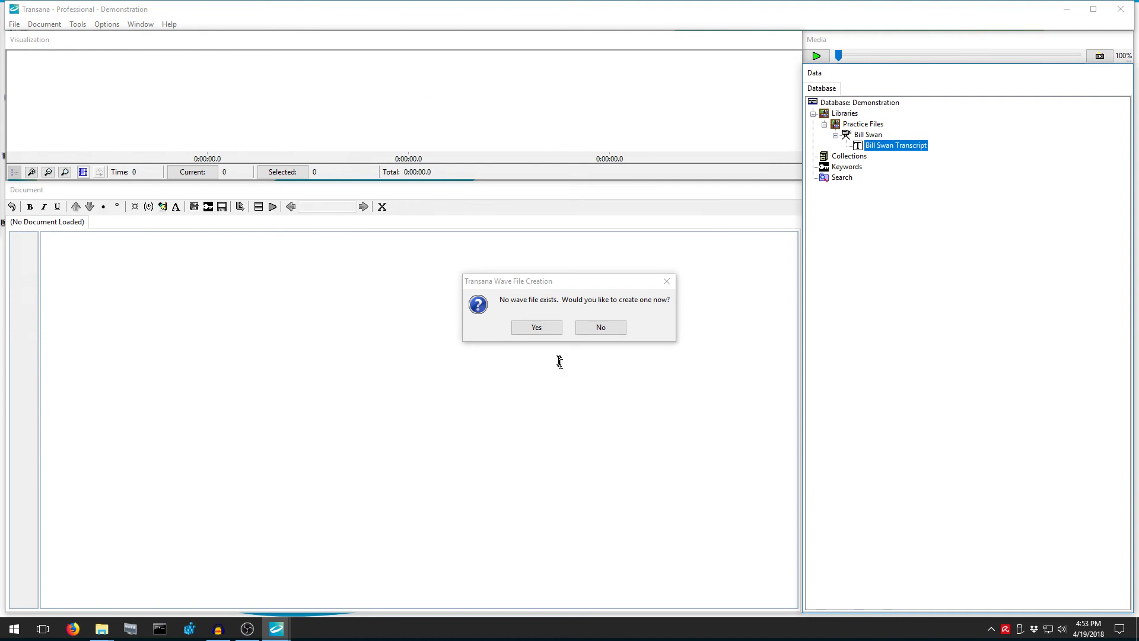
click(537, 329)
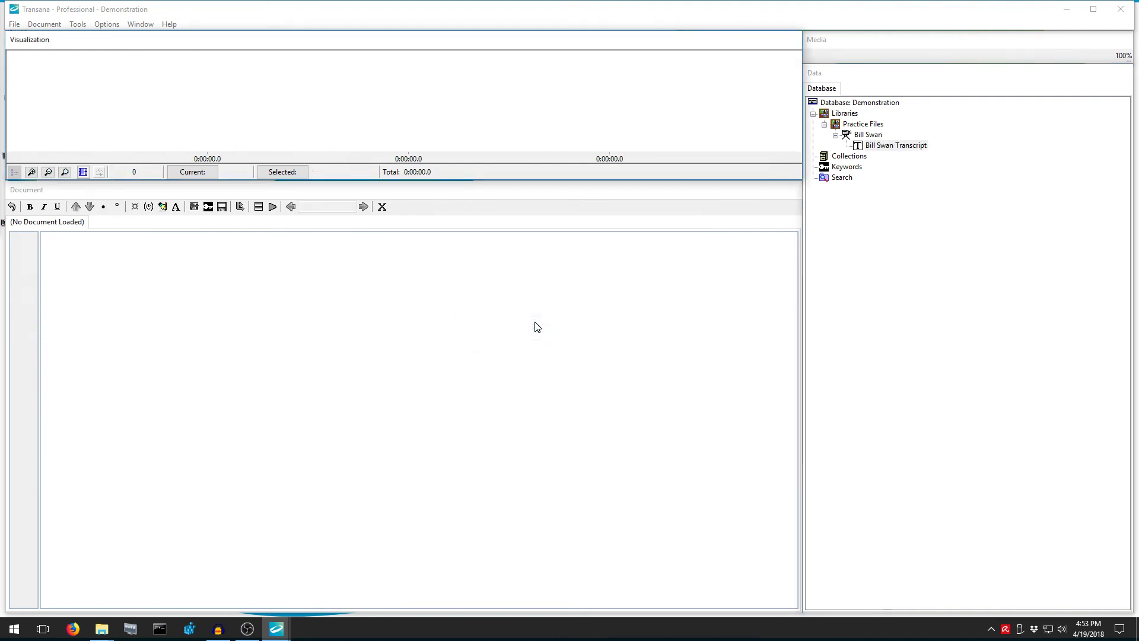